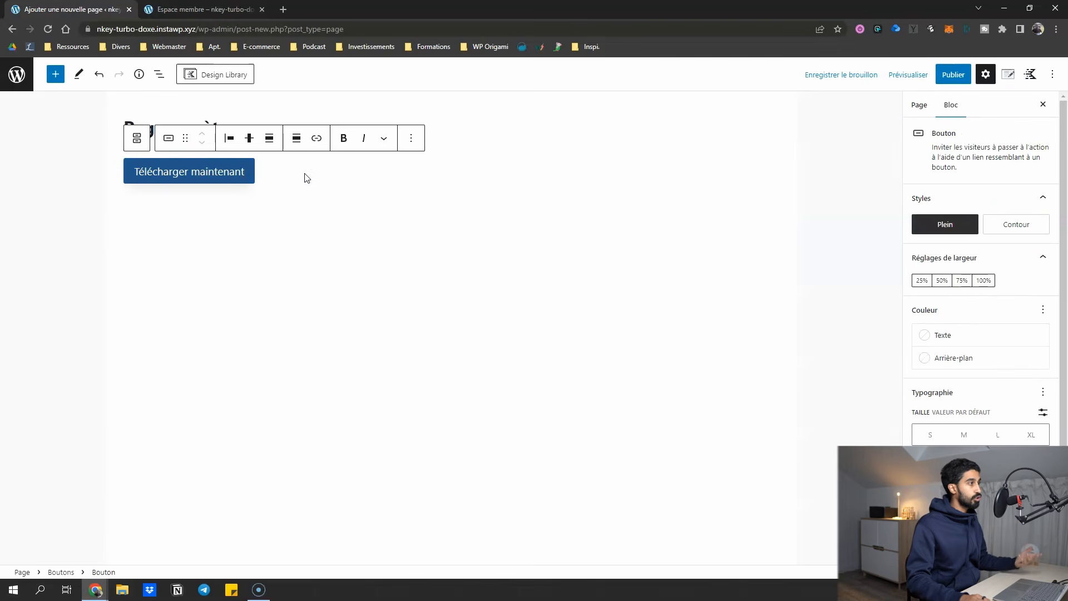
- Publish the secret page containing the "Télécharger maintenant" button and copy its page address
{"action": "left_click", "coordinate": [428, 176]}
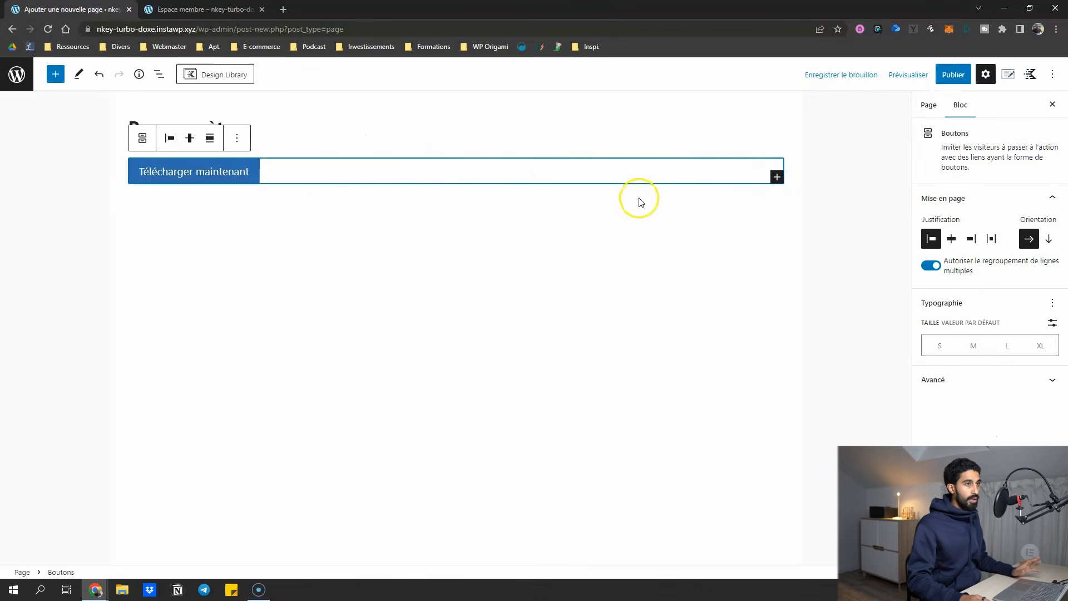
{"action": "left_click", "coordinate": [953, 75]}
{"action": "left_click", "coordinate": [953, 75]}
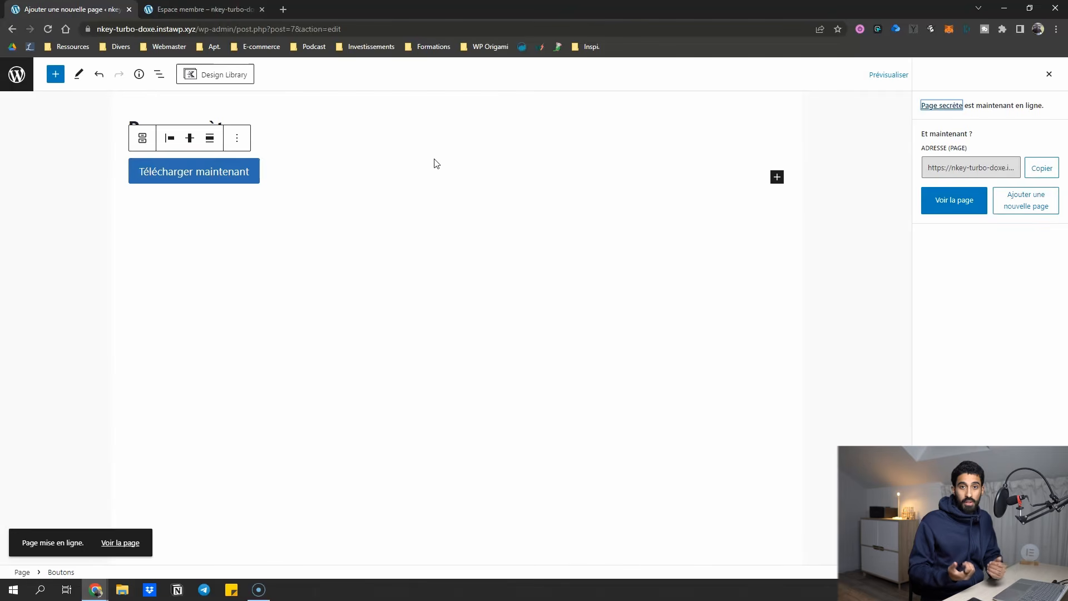
{"action": "left_click", "coordinate": [1044, 172]}
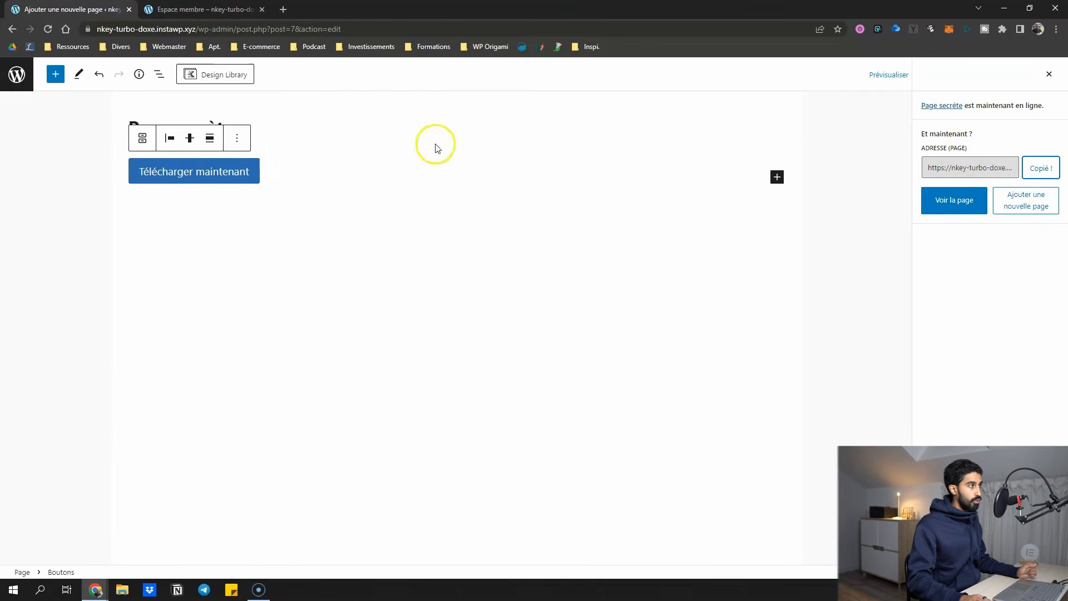
- Open FluentAuth's login redirect settings from the WordPress dashboard and enable custom login redirects
{"action": "left_click", "coordinate": [17, 74]}
{"action": "mouse_move", "coordinate": [52, 339]}
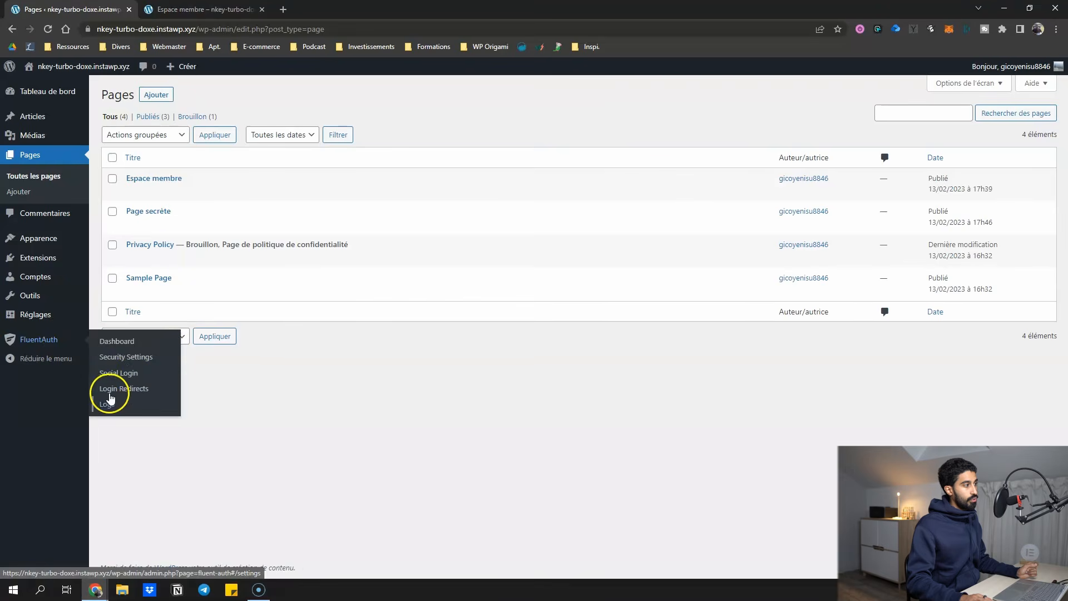
{"action": "left_click", "coordinate": [58, 343]}
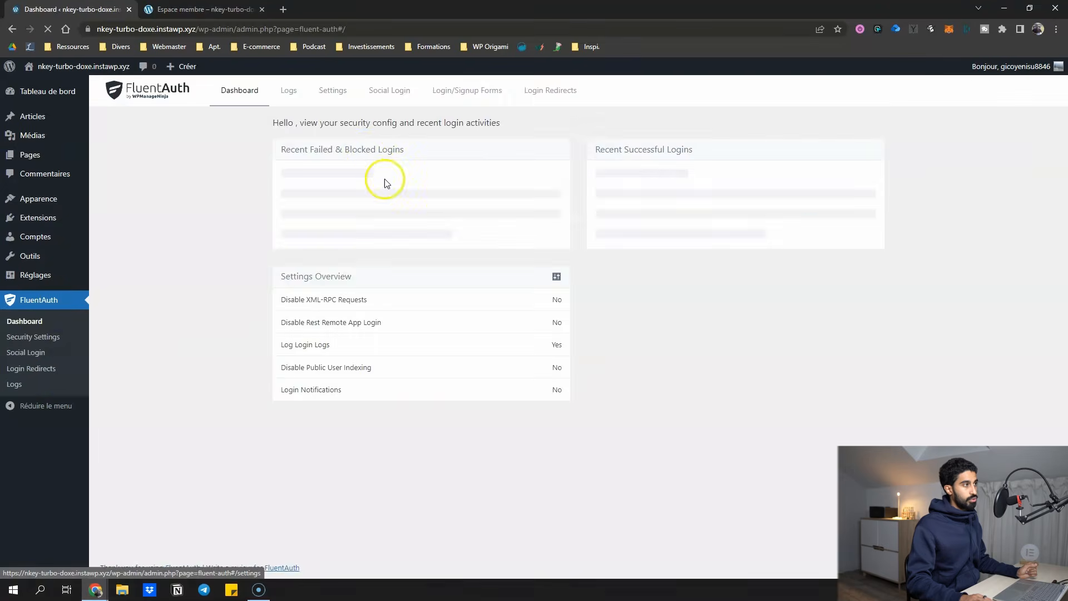
{"action": "left_click", "coordinate": [333, 89]}
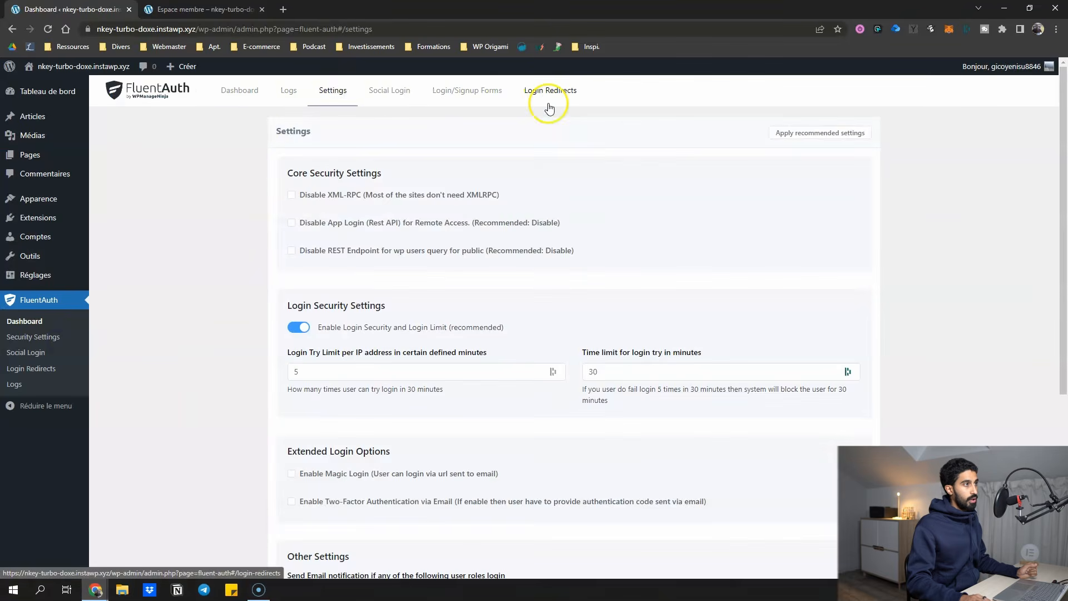
{"action": "left_click", "coordinate": [550, 105]}
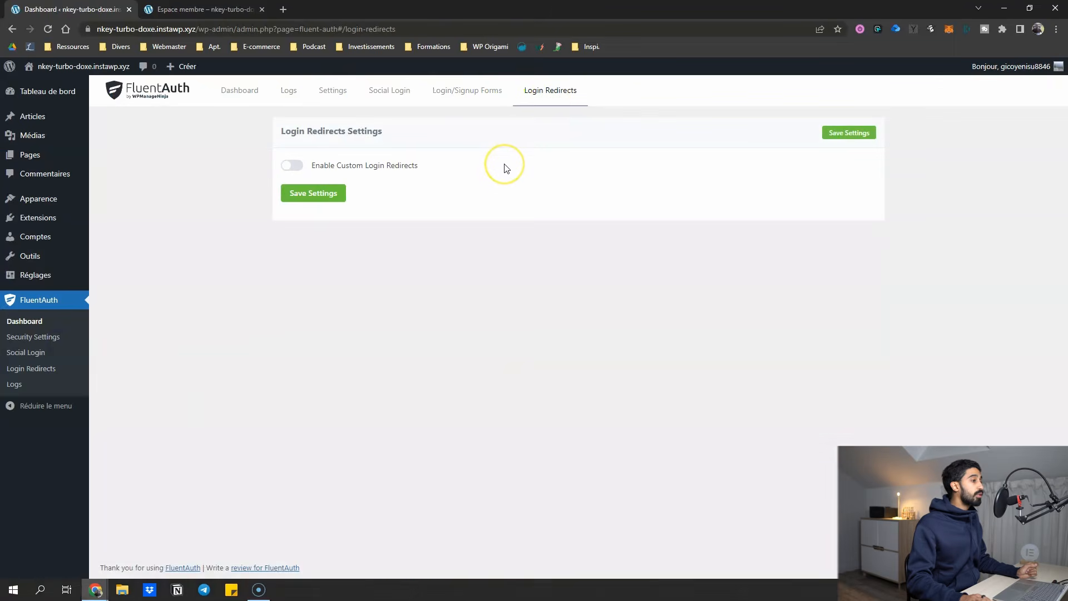
{"action": "left_click", "coordinate": [293, 166]}
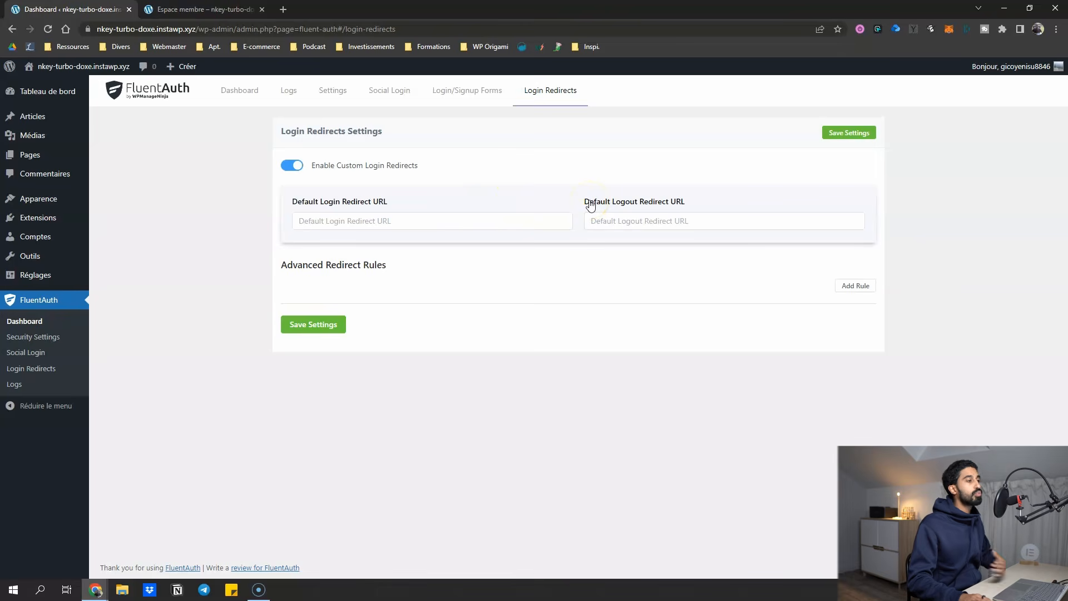
- Add an advanced redirect rule that applies when the User Role is Subscriber
{"action": "left_click", "coordinate": [855, 286]}
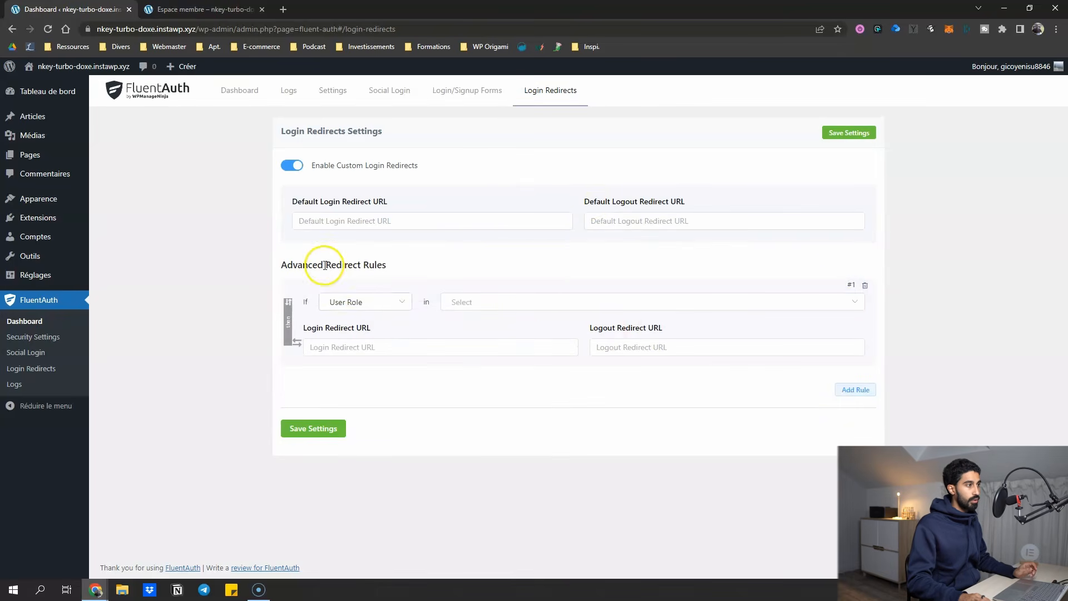
{"action": "left_click", "coordinate": [357, 301]}
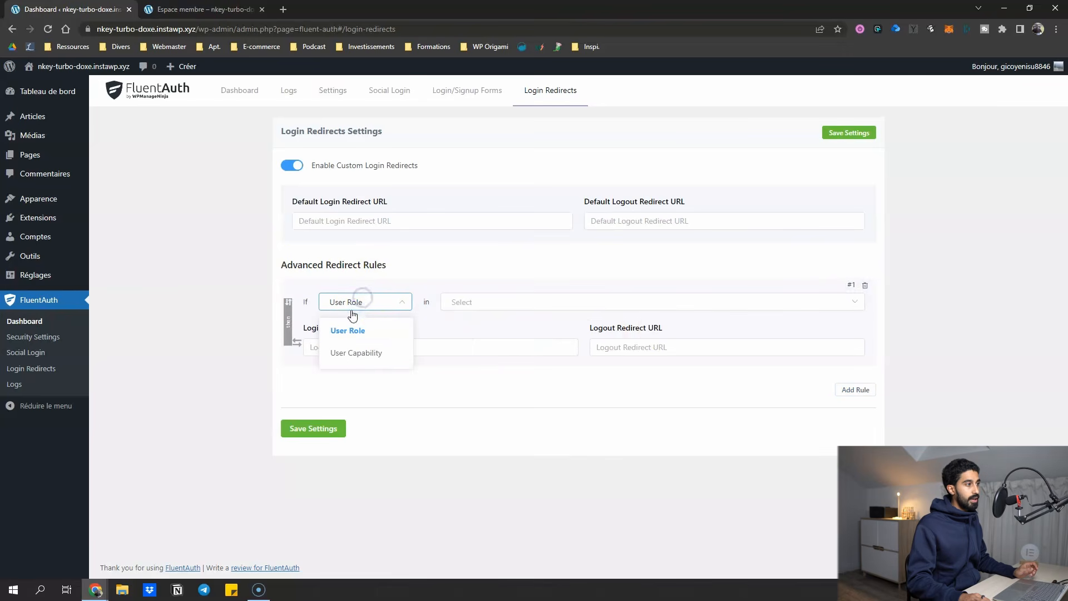
{"action": "left_click", "coordinate": [471, 310]}
{"action": "left_click", "coordinate": [478, 419]}
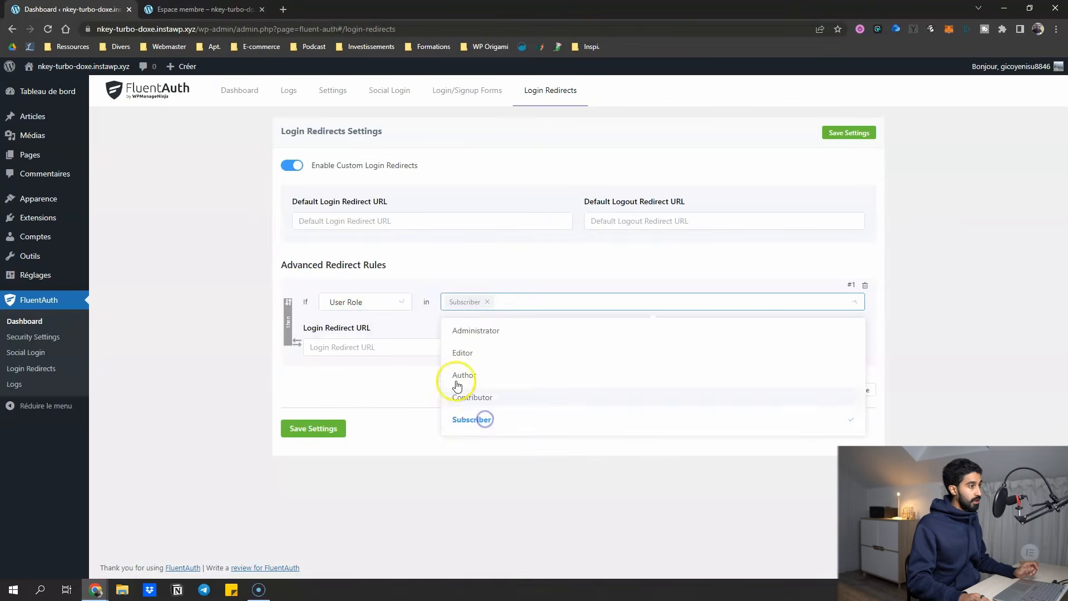
{"action": "left_click", "coordinate": [417, 321]}
{"action": "left_click", "coordinate": [408, 352]}
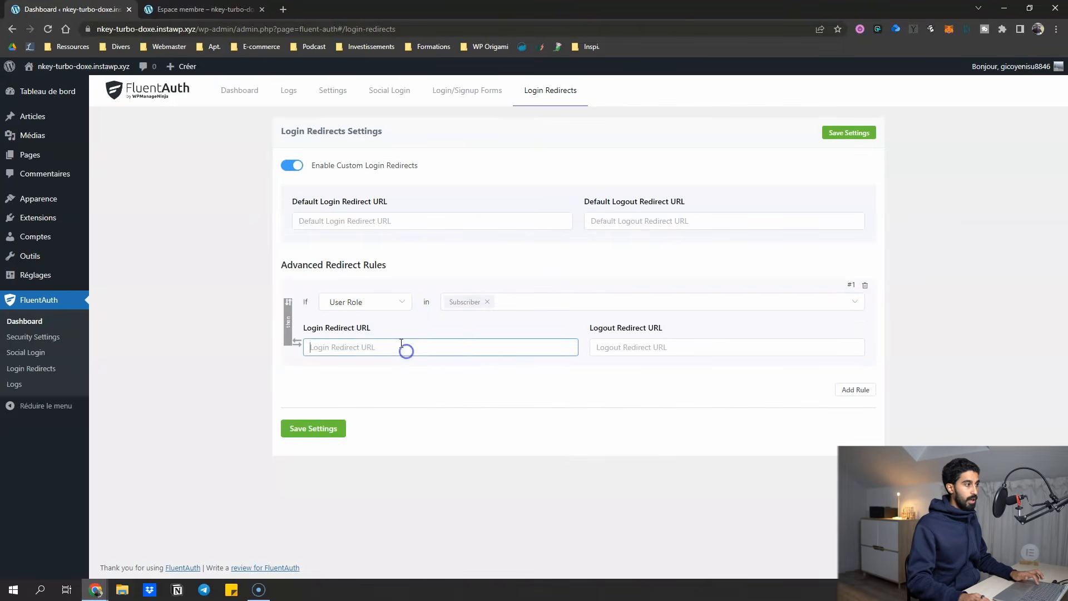
{"action": "type", "text": "https://nkey-turbo-doxe.instawp.xyz/page-secrete/"}
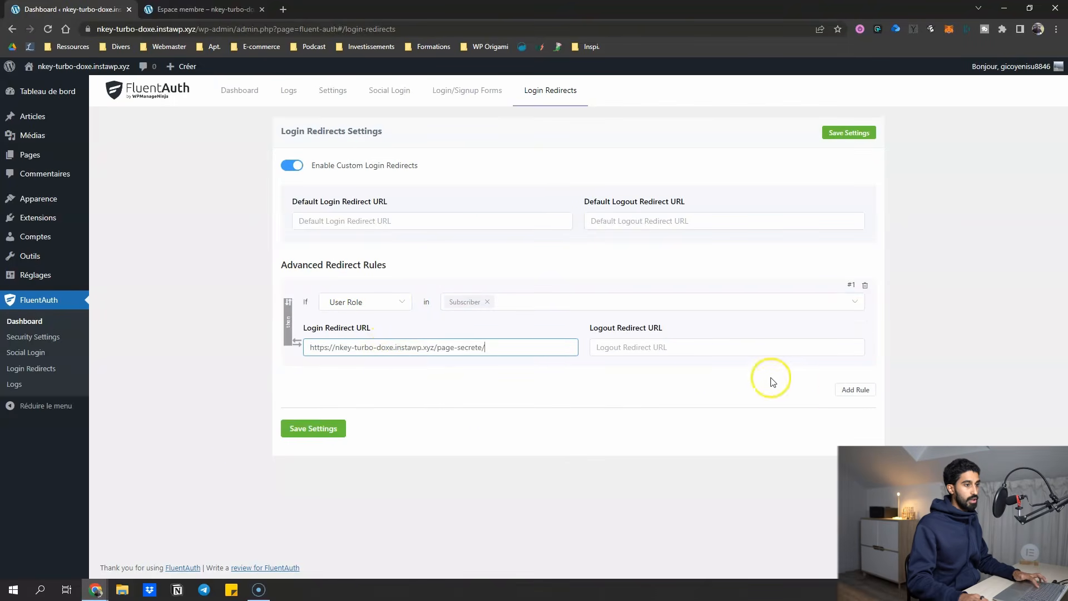
{"action": "left_click", "coordinate": [303, 434]}
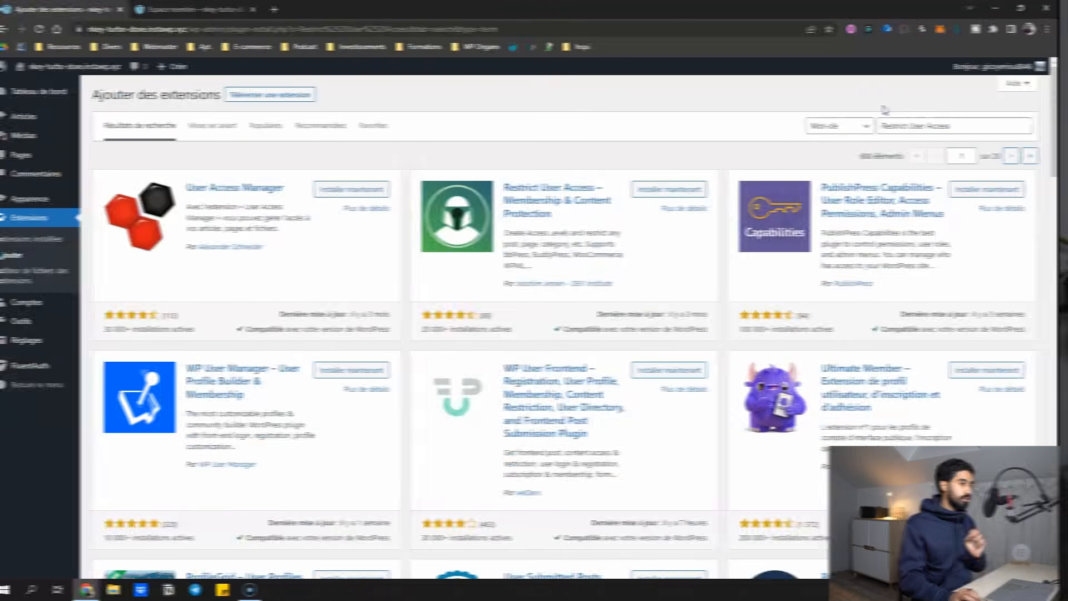
- Install the Restrict User Access plugin and skip its usage-data sharing request
{"action": "left_click", "coordinate": [680, 198]}
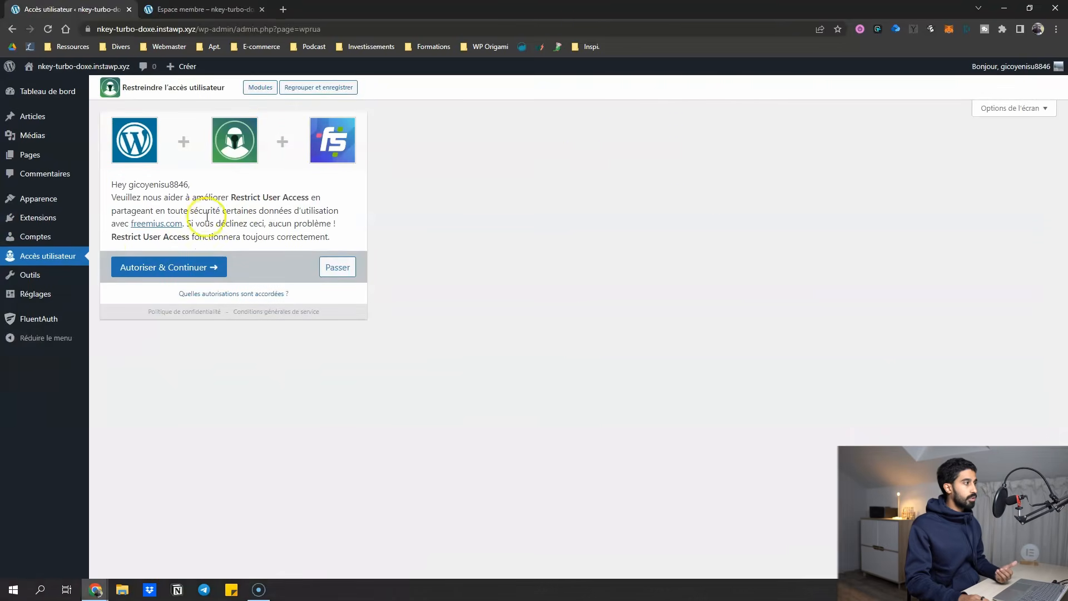
{"action": "left_click", "coordinate": [333, 273]}
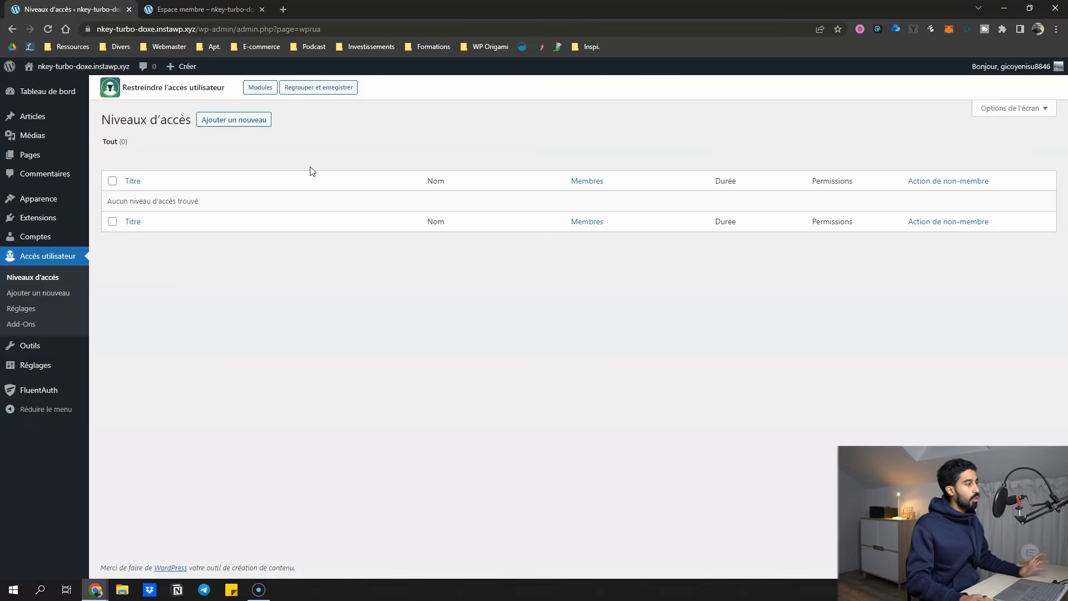
- Start a new access level and title it "Espace membre"
{"action": "left_click", "coordinate": [241, 123]}
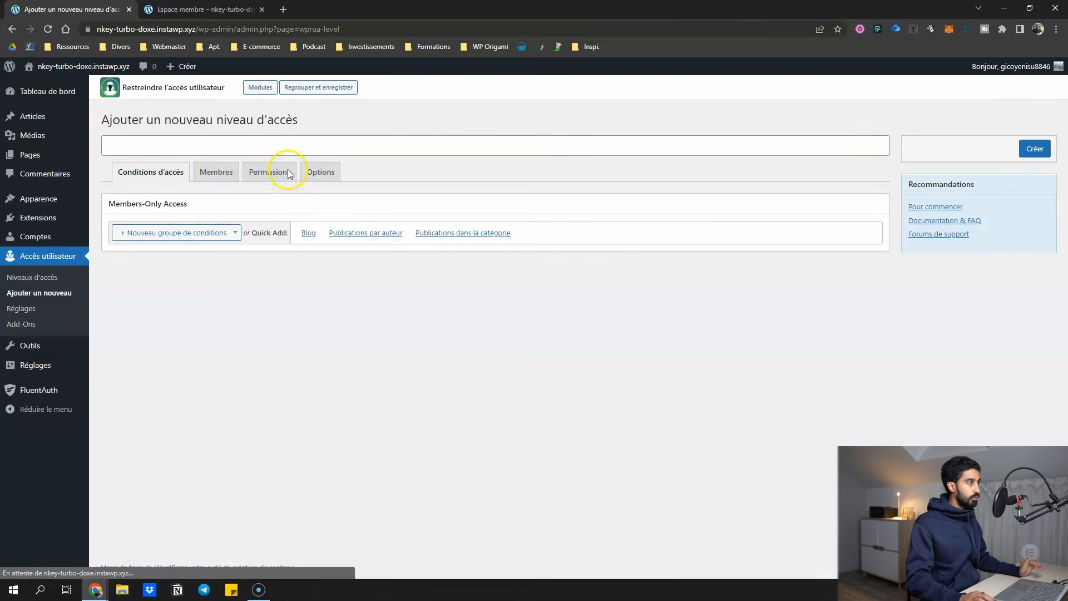
{"action": "left_click", "coordinate": [222, 146]}
{"action": "type", "text": "Espace membre"}
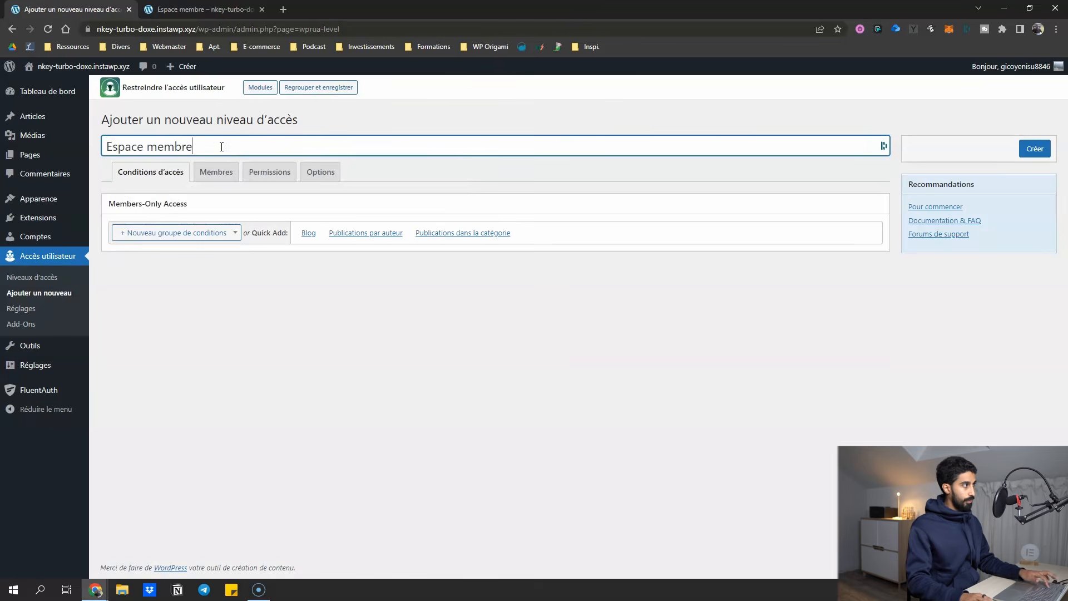
{"action": "left_click", "coordinate": [280, 312]}
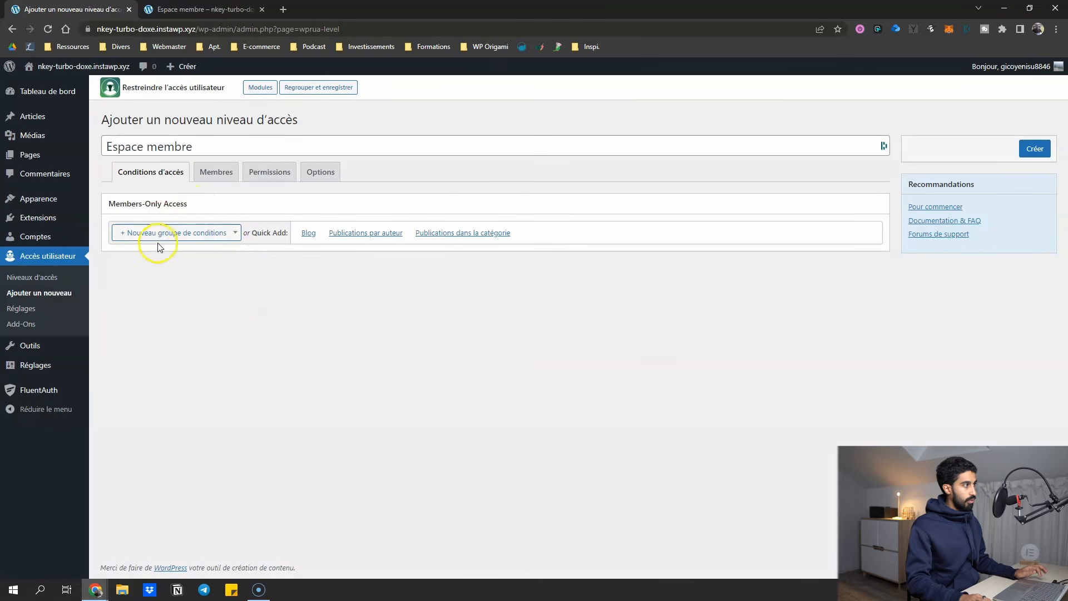
- Add a Pages condition group to the access level that covers only Page secrète
{"action": "left_click", "coordinate": [171, 240]}
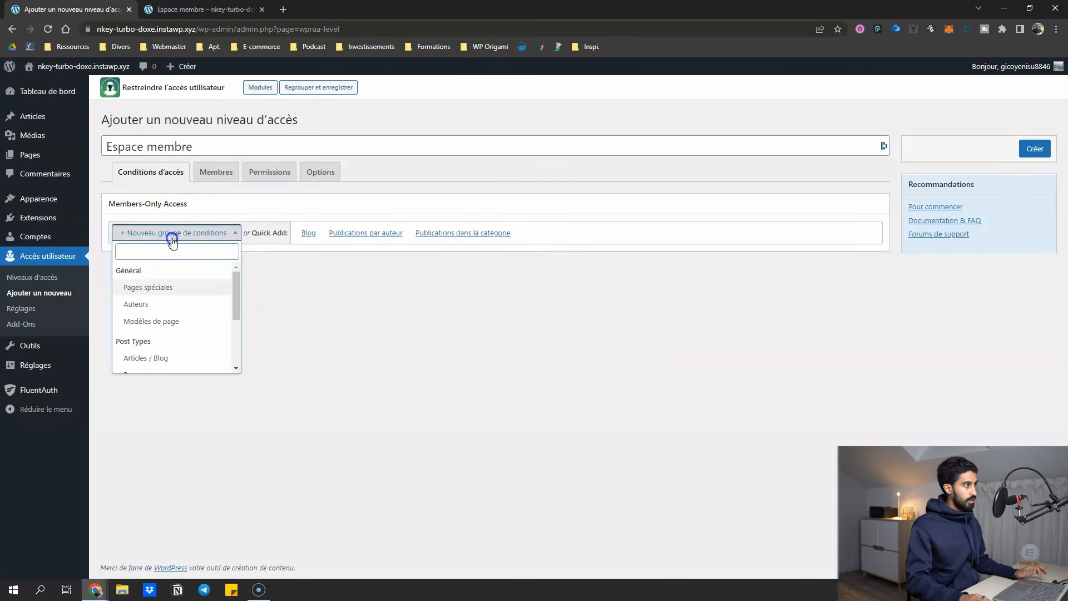
{"action": "scroll", "coordinate": [164, 308], "scroll_direction": "down", "scroll_amount": 1}
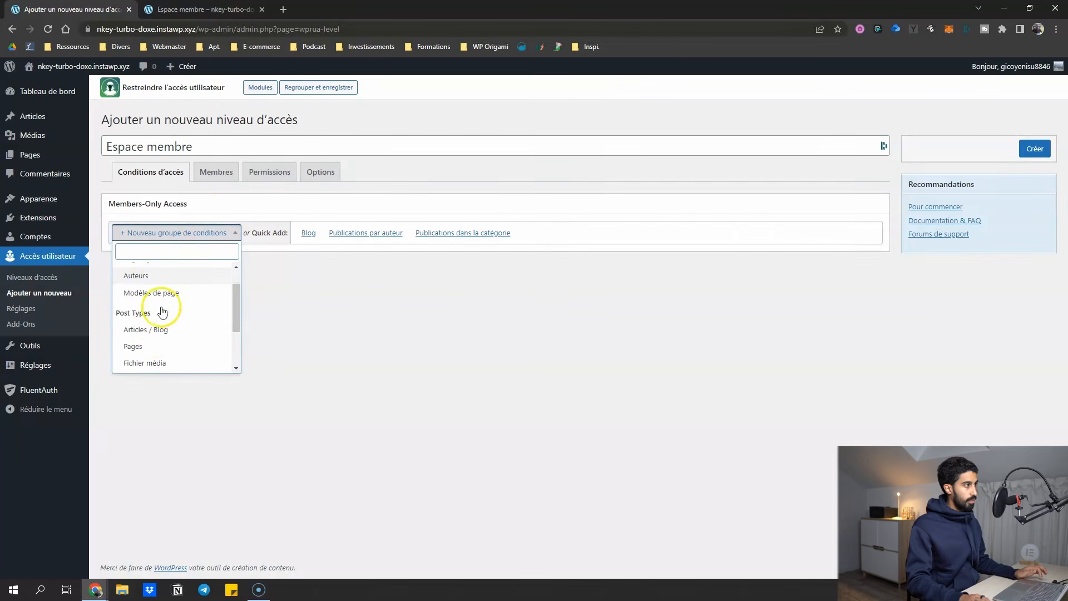
{"action": "scroll", "coordinate": [170, 311], "scroll_direction": "up", "scroll_amount": 2}
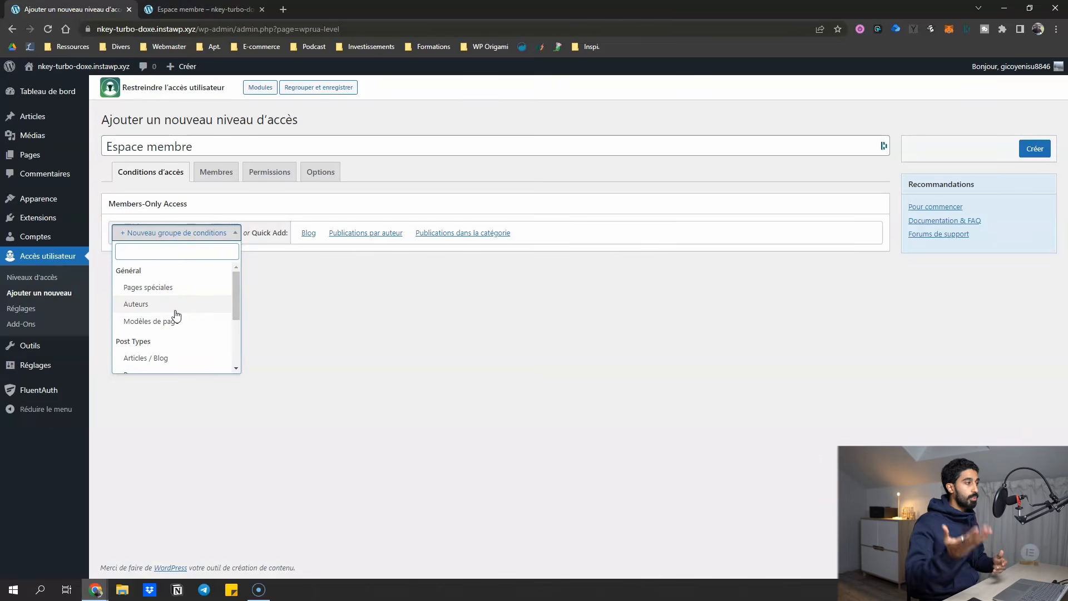
{"action": "left_click", "coordinate": [167, 309]}
{"action": "scroll", "coordinate": [178, 315], "scroll_direction": "down", "scroll_amount": 2}
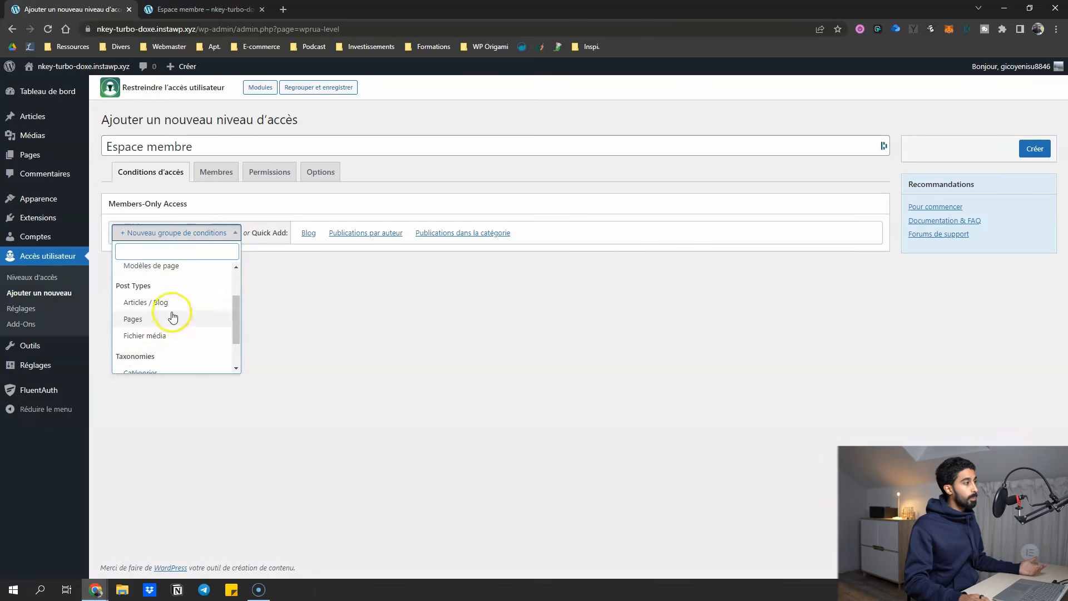
{"action": "left_click", "coordinate": [155, 321]}
{"action": "left_click", "coordinate": [230, 273]}
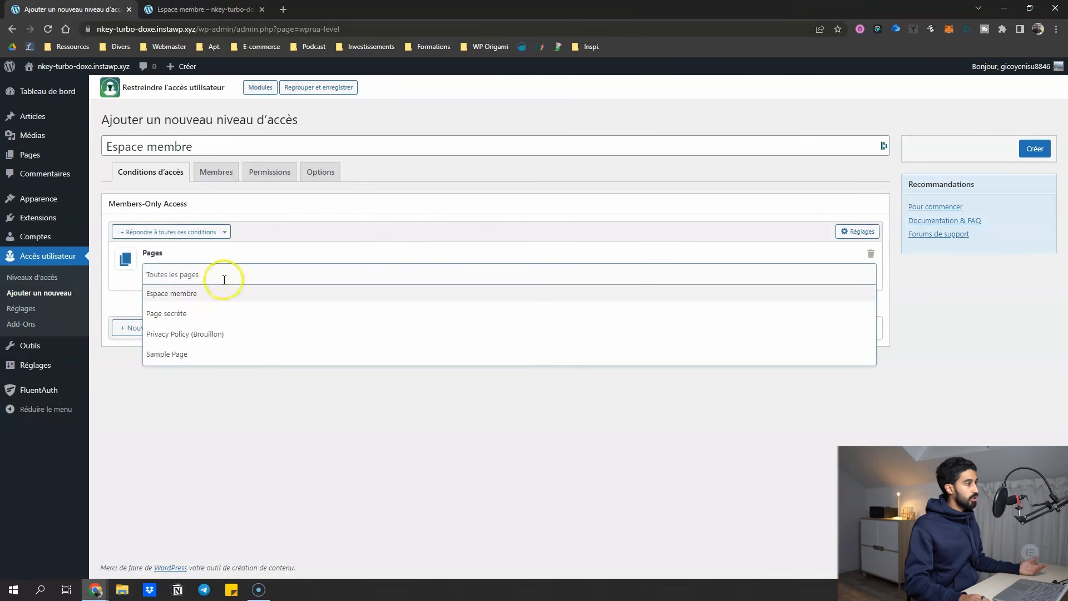
{"action": "left_click", "coordinate": [181, 312]}
{"action": "left_click", "coordinate": [234, 375]}
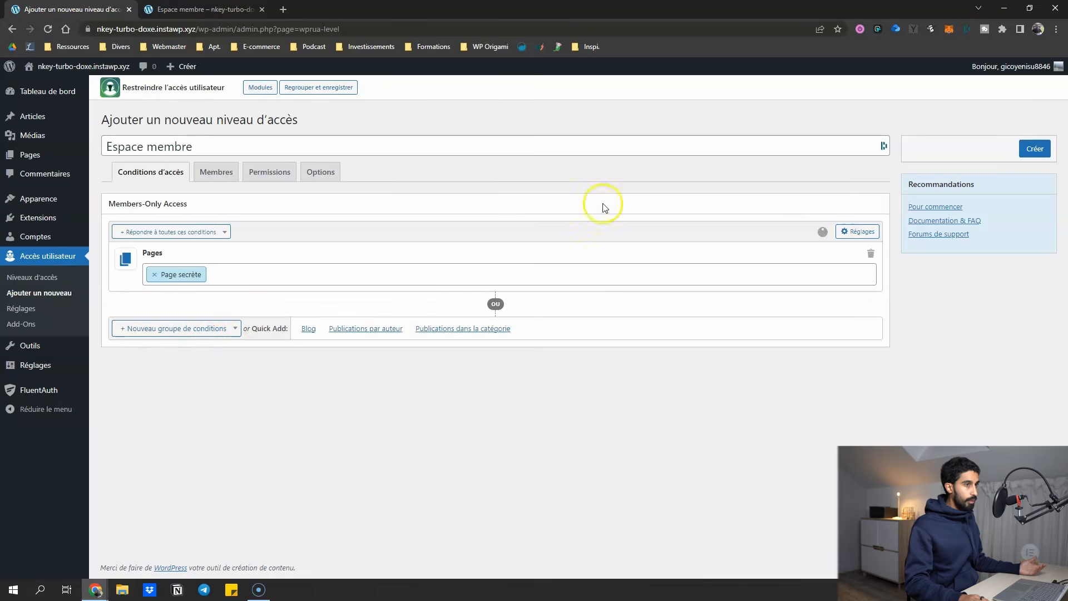
- Add an automation trigger granting membership when a user gets the Subscriber role, and create the access level
{"action": "left_click", "coordinate": [215, 176]}
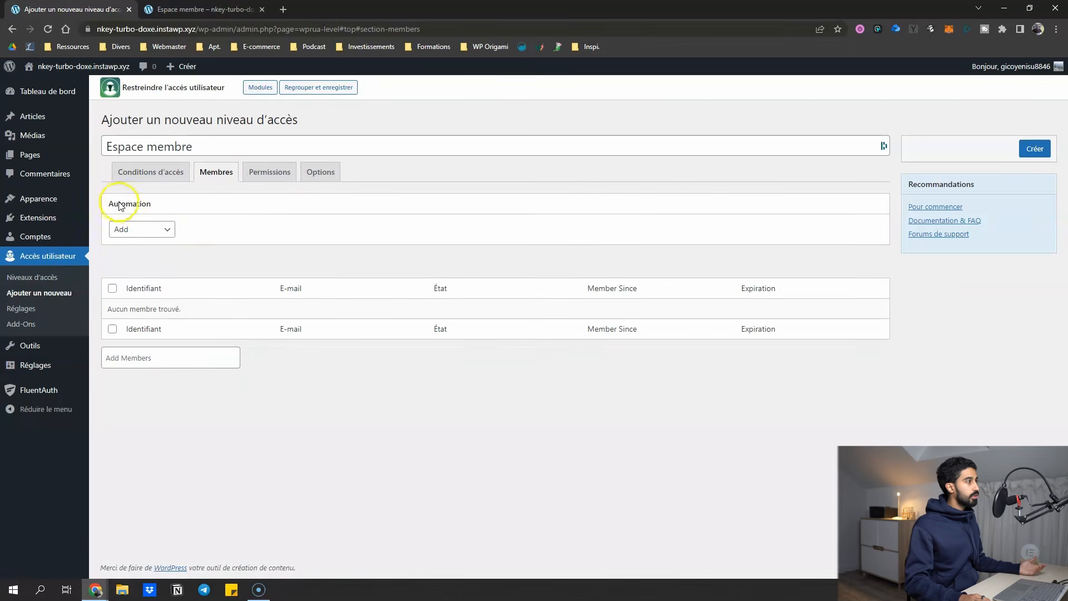
{"action": "left_click", "coordinate": [142, 234]}
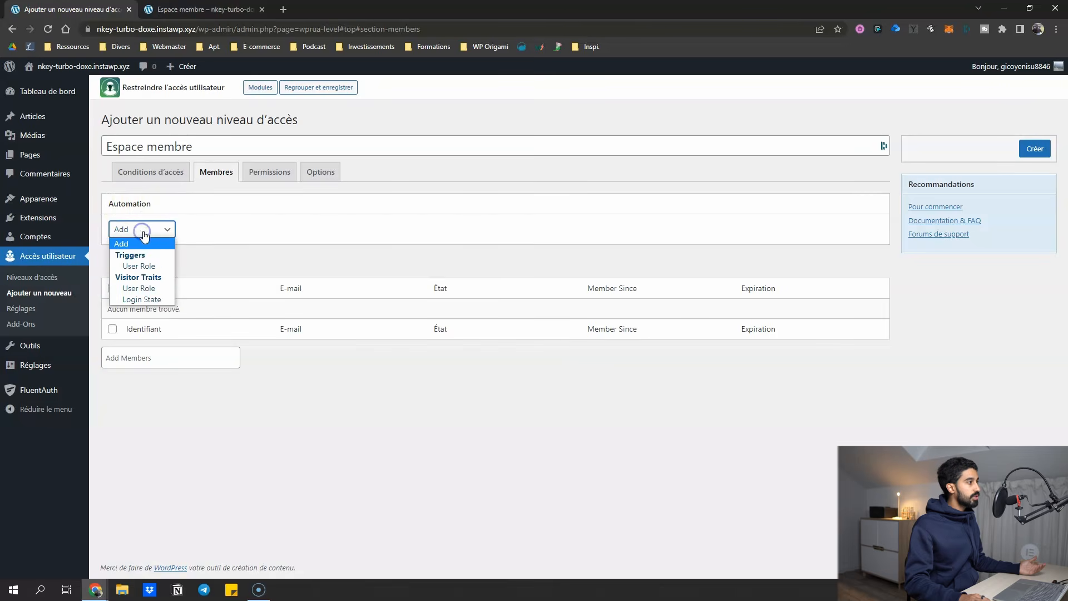
{"action": "left_click", "coordinate": [139, 266]}
{"action": "left_click", "coordinate": [287, 236]}
{"action": "left_click", "coordinate": [278, 353]}
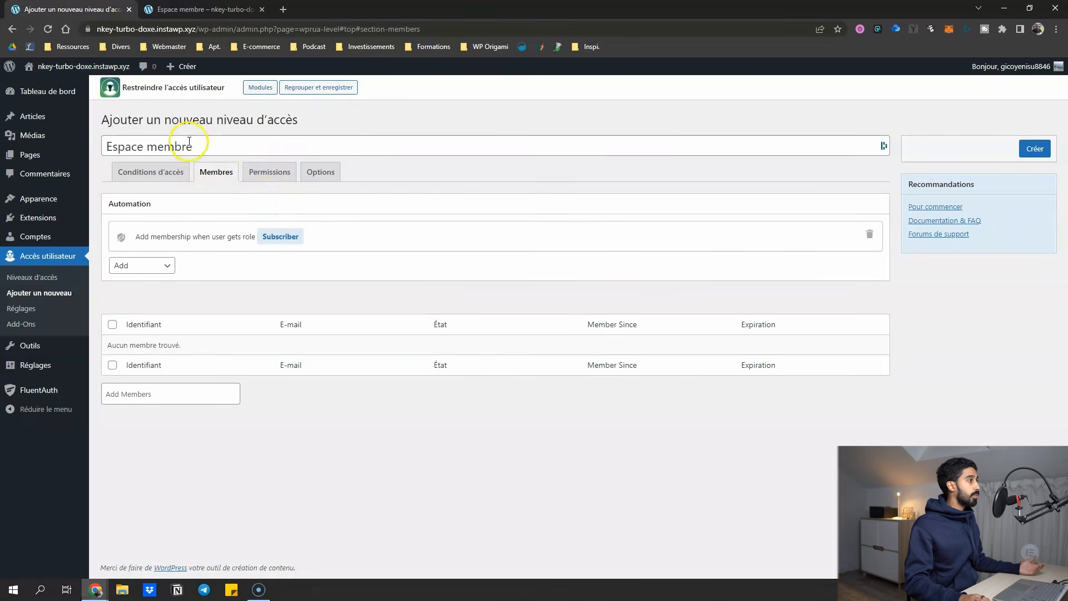
{"action": "left_click", "coordinate": [1034, 150]}
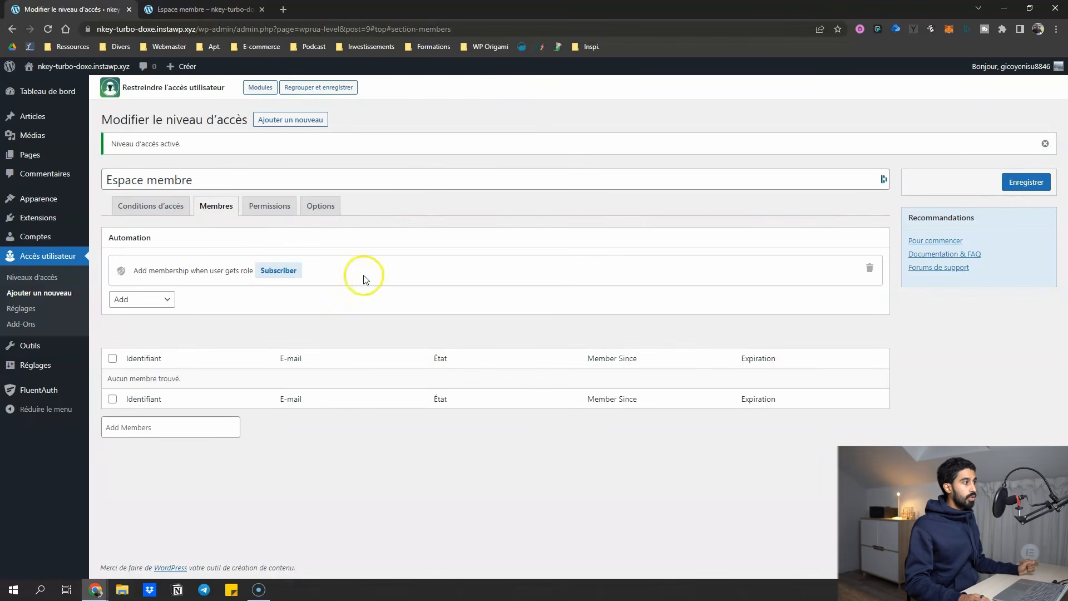
- Review the Espace membre access level's permissions and its access conditions
{"action": "left_click", "coordinate": [168, 207]}
{"action": "left_click", "coordinate": [269, 207]}
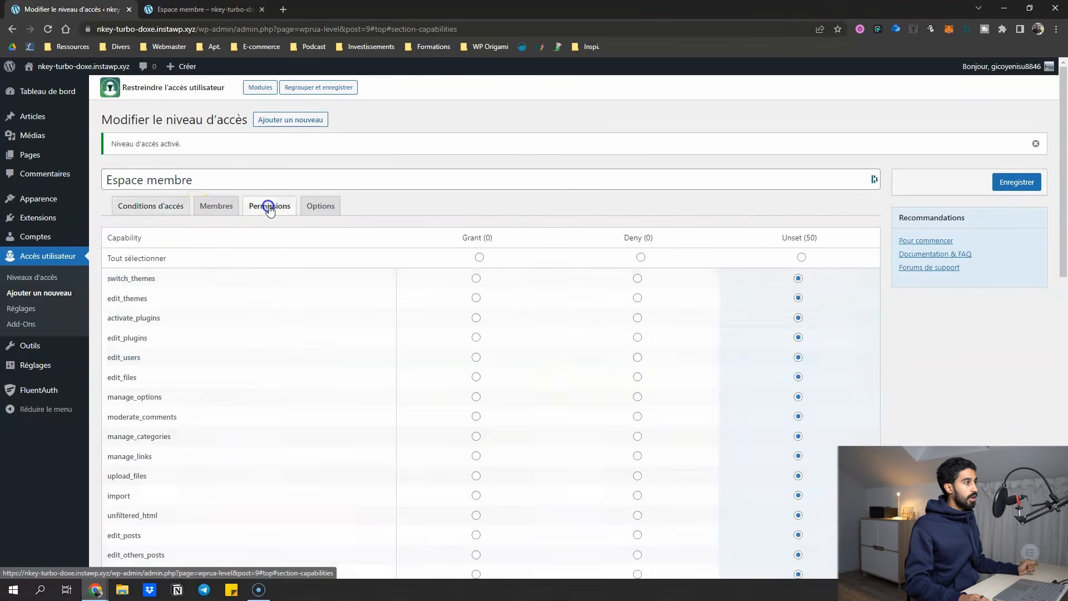
{"action": "left_click", "coordinate": [161, 207]}
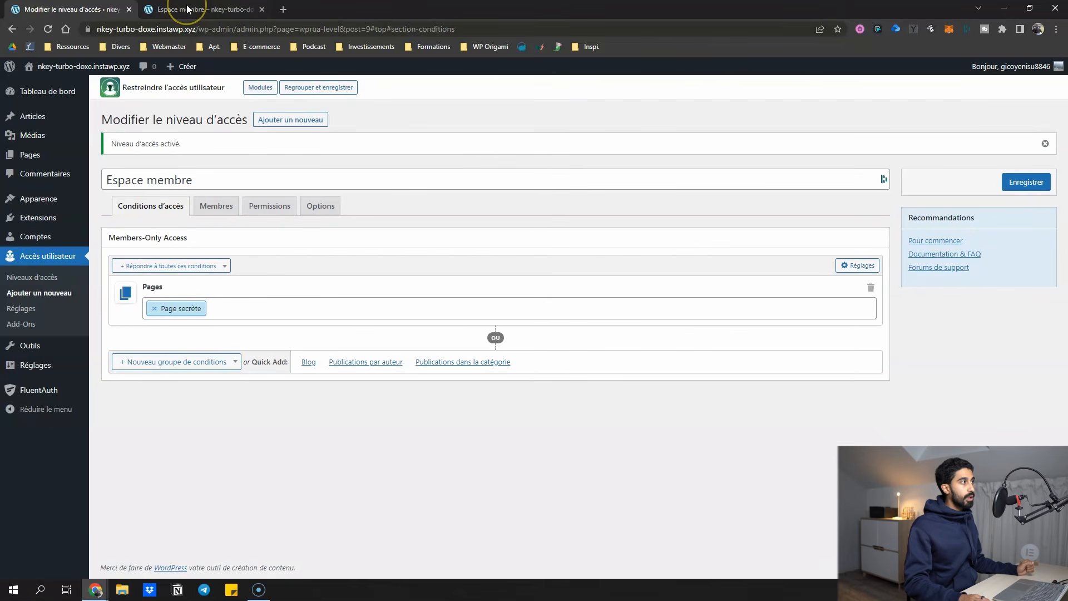
- View Page secrète through the live site's navigation and select its web address
{"action": "mouse_move", "coordinate": [63, 202]}
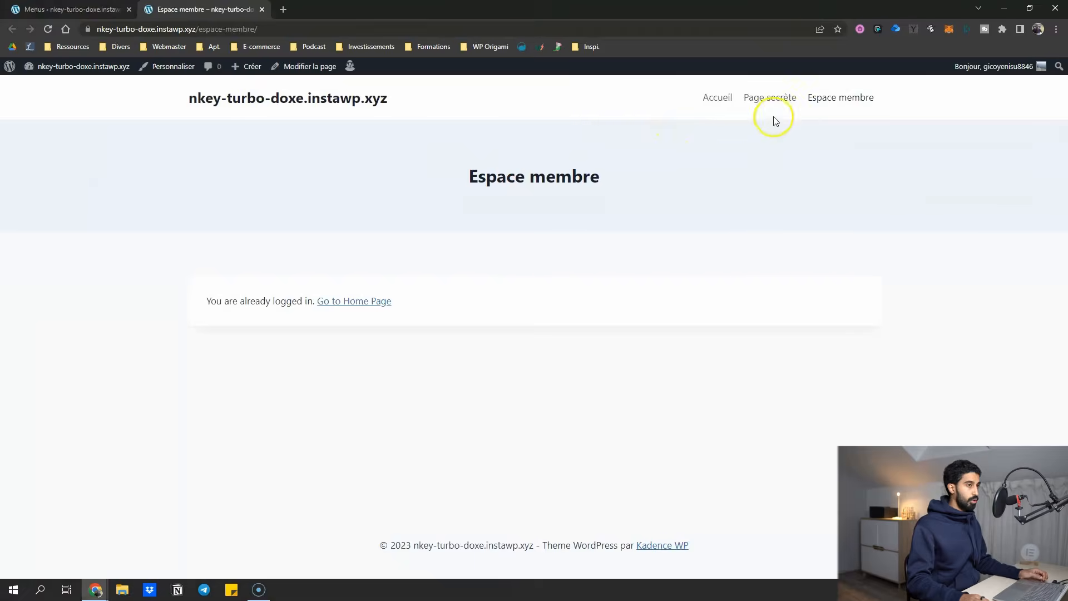
{"action": "left_click", "coordinate": [773, 102]}
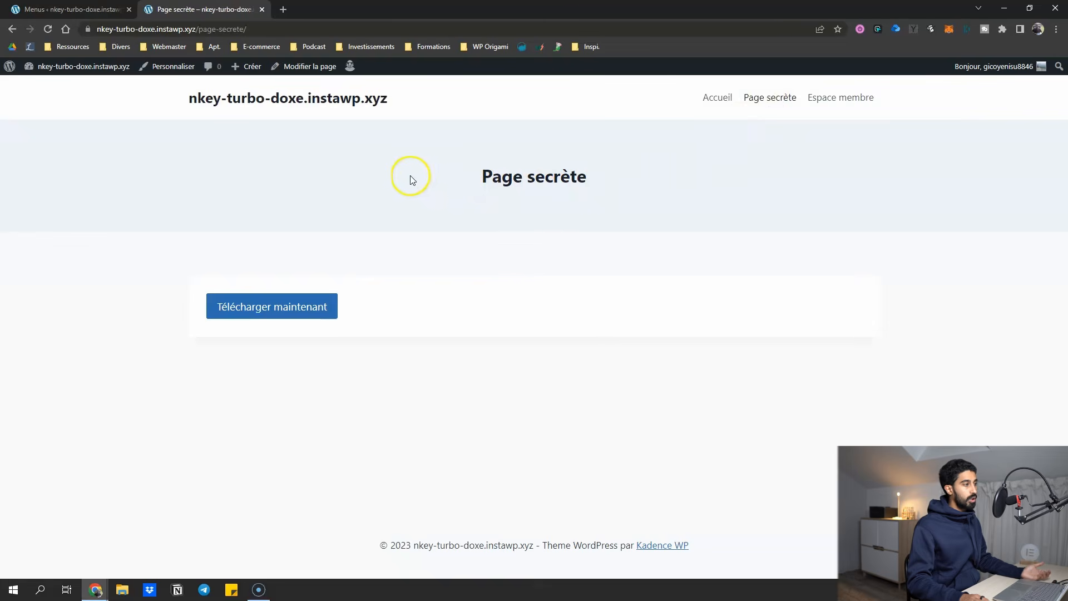
{"action": "left_click", "coordinate": [224, 29]}
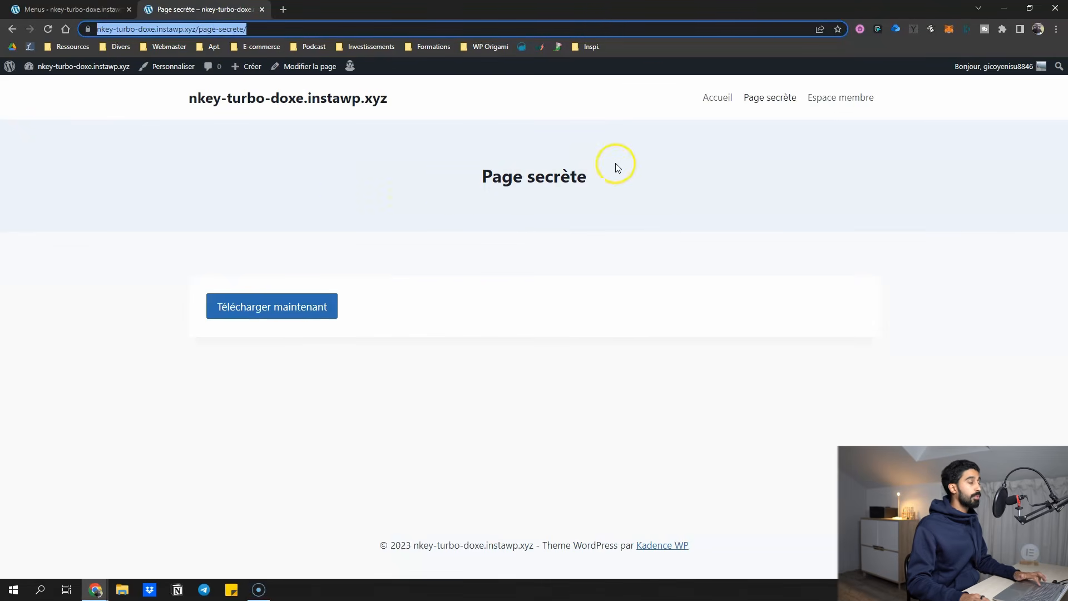
{"action": "key", "text": "alt+Tab"}
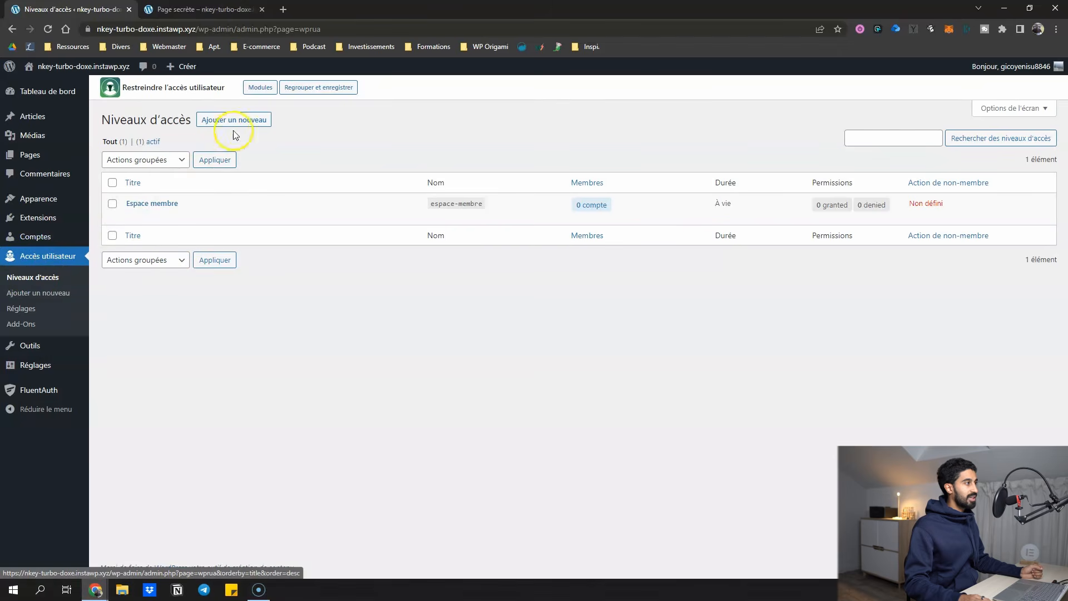
- Set the Espace membre access level's non-member action to redirect to the Espace membre page
{"action": "left_click", "coordinate": [152, 204]}
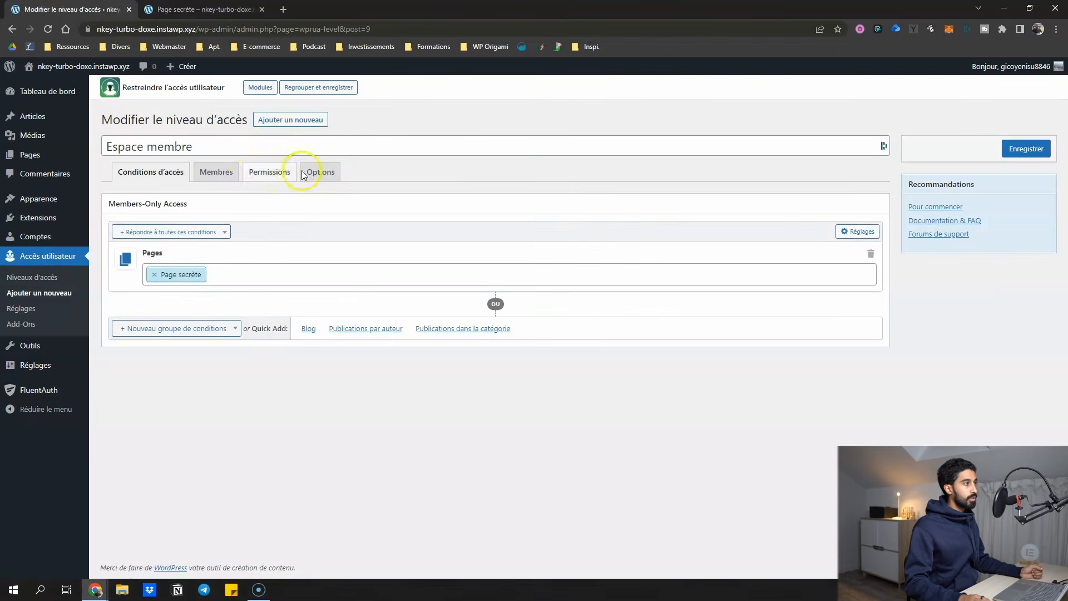
{"action": "left_click", "coordinate": [314, 176]}
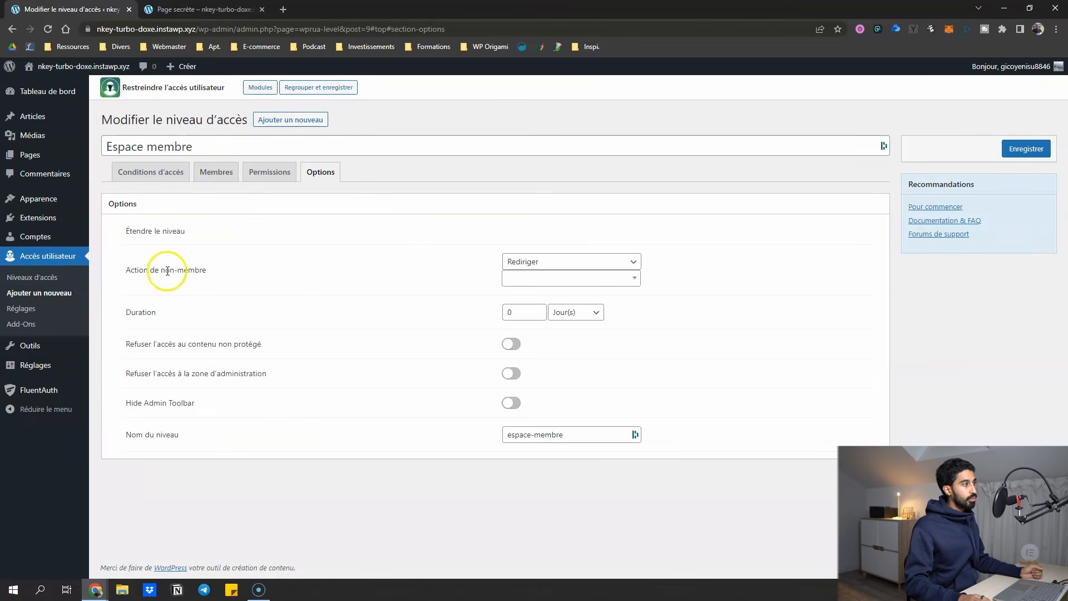
{"action": "left_click", "coordinate": [535, 278]}
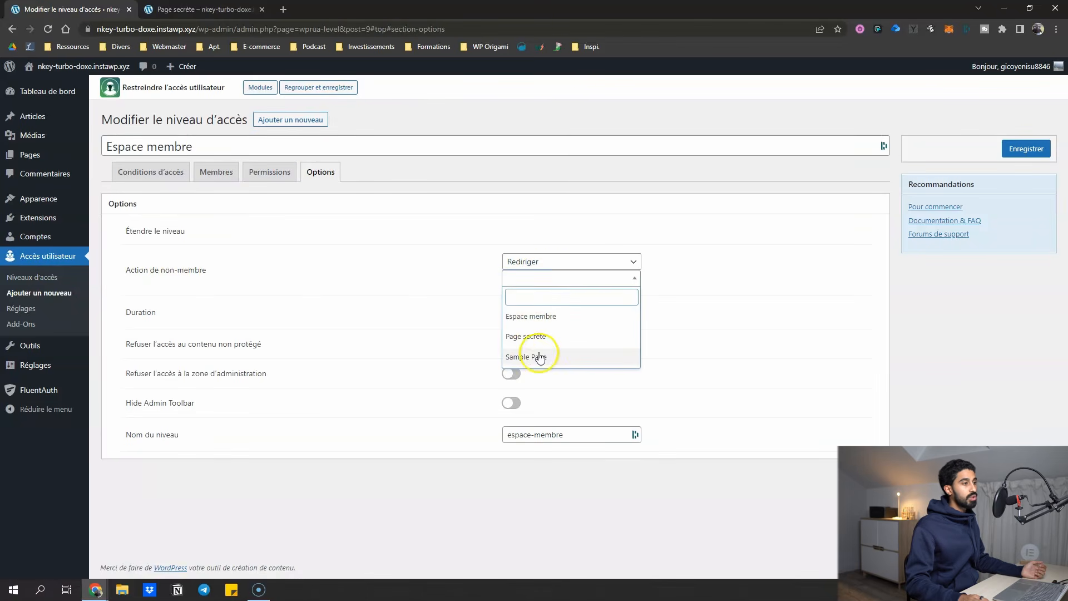
{"action": "left_click", "coordinate": [542, 317]}
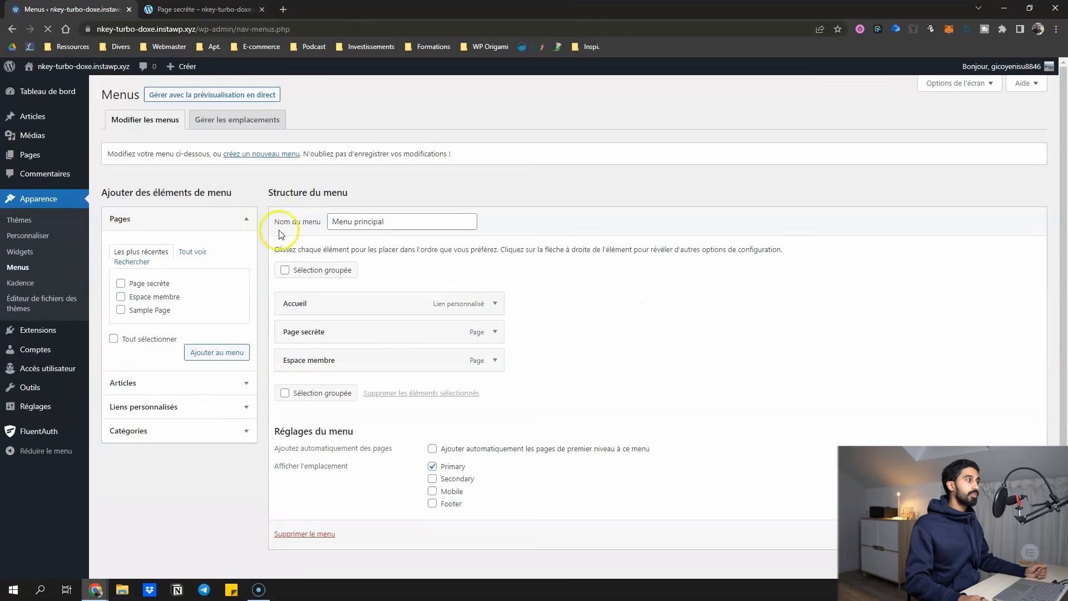
- Restrict the Page secrète item in Menu principal to the Espace membre access level and save the menu
{"action": "scroll", "coordinate": [383, 297], "scroll_direction": "down", "scroll_amount": 1}
{"action": "left_click", "coordinate": [494, 314]}
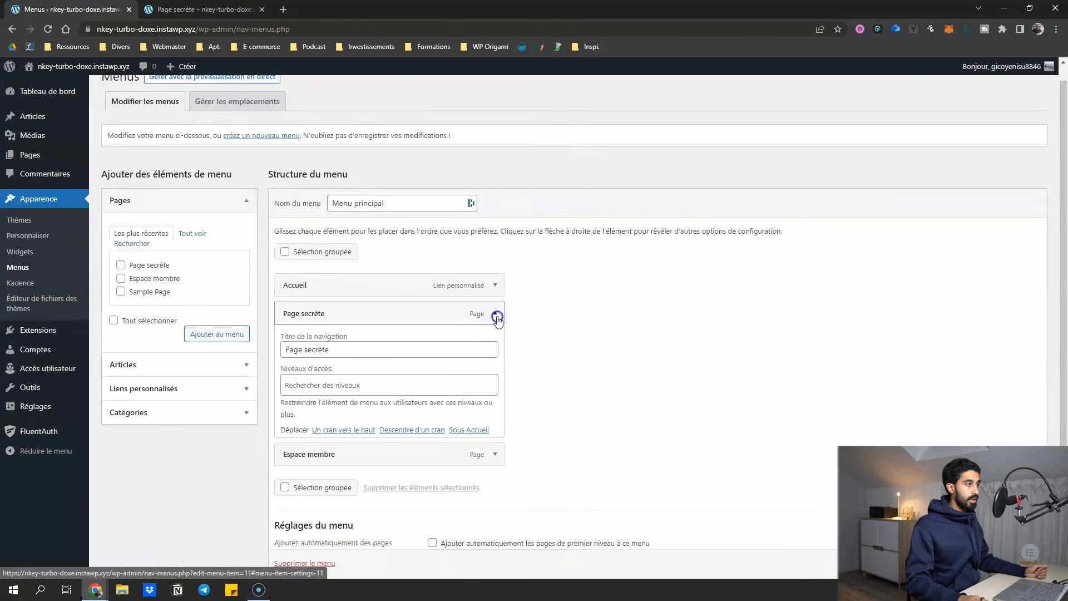
{"action": "scroll", "coordinate": [417, 317], "scroll_direction": "down", "scroll_amount": 1}
{"action": "left_click", "coordinate": [305, 333]}
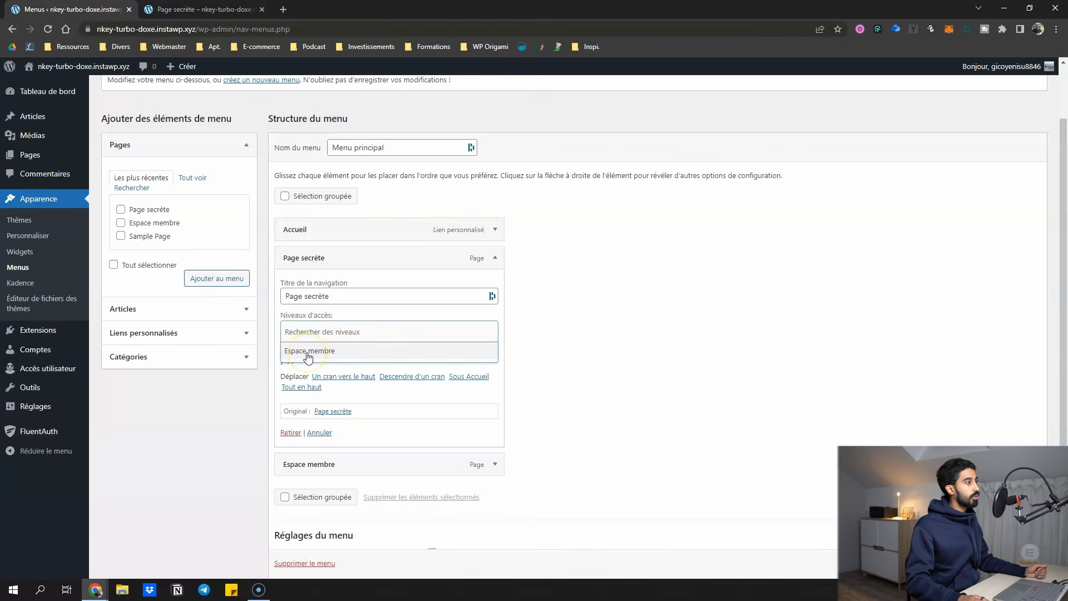
{"action": "left_click", "coordinate": [308, 352]}
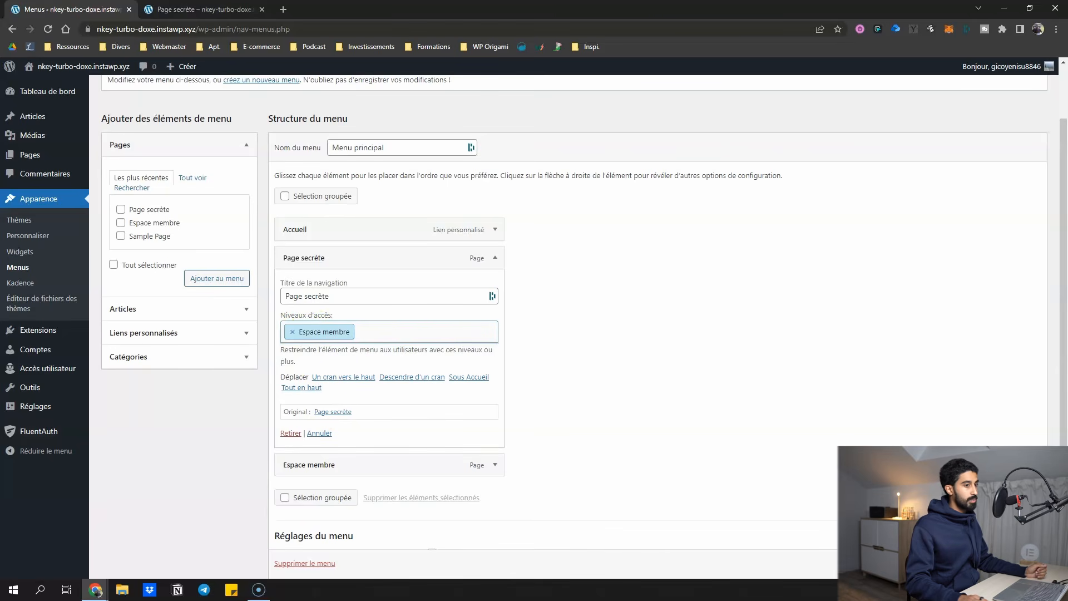
{"action": "scroll", "coordinate": [584, 312], "scroll_direction": "down", "scroll_amount": 1}
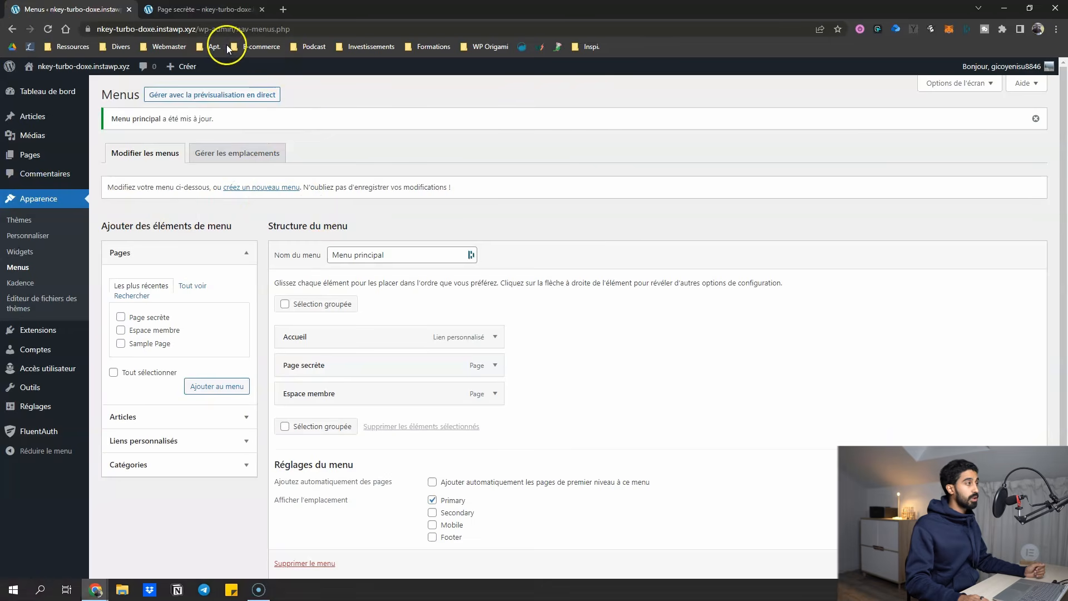
- Check the live site's navigation in a private browsing window and open the account registration form on the Espace membre page
{"action": "key", "text": "alt+Tab"}
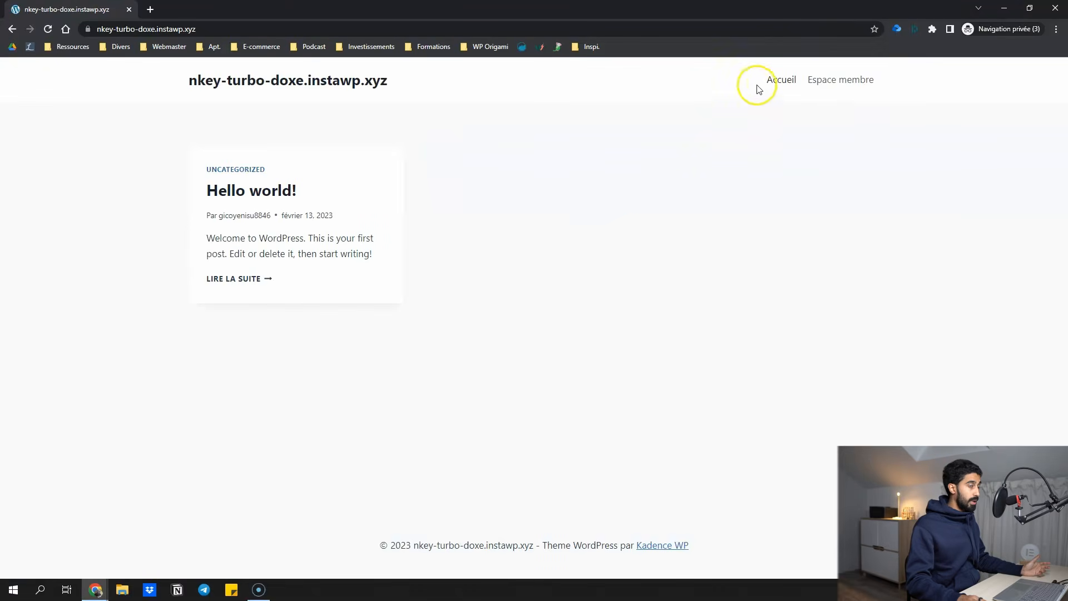
{"action": "left_click", "coordinate": [783, 83]}
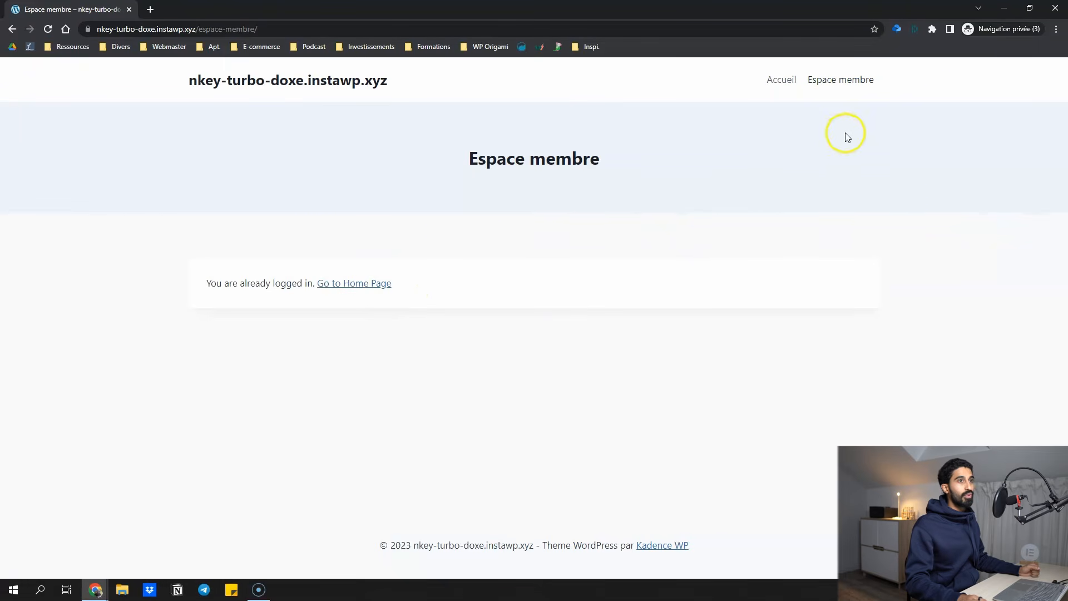
{"action": "left_click", "coordinate": [1026, 30]}
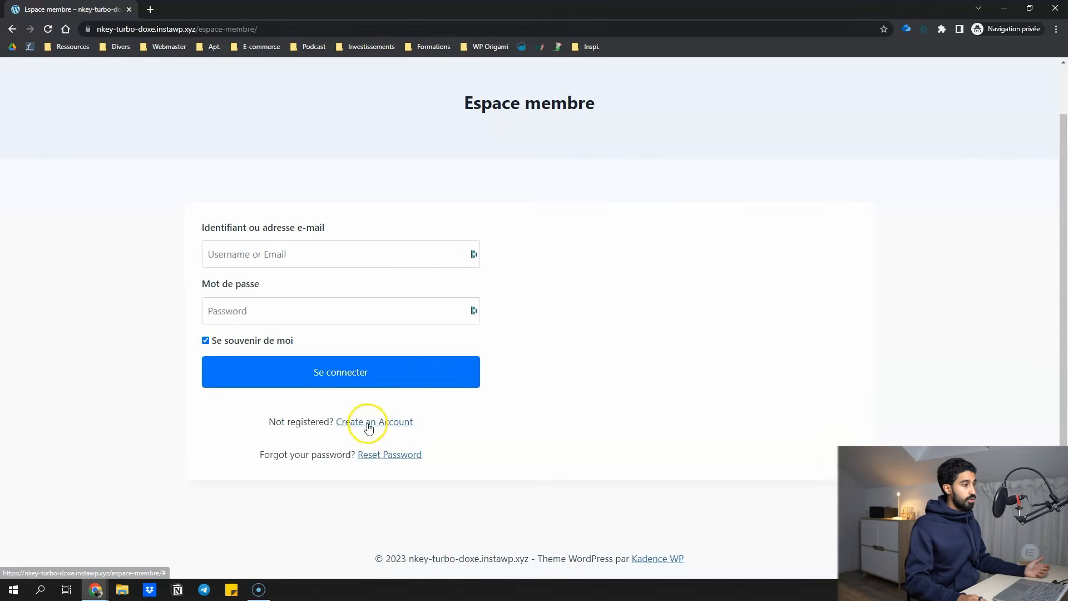
{"action": "left_click", "coordinate": [368, 422]}
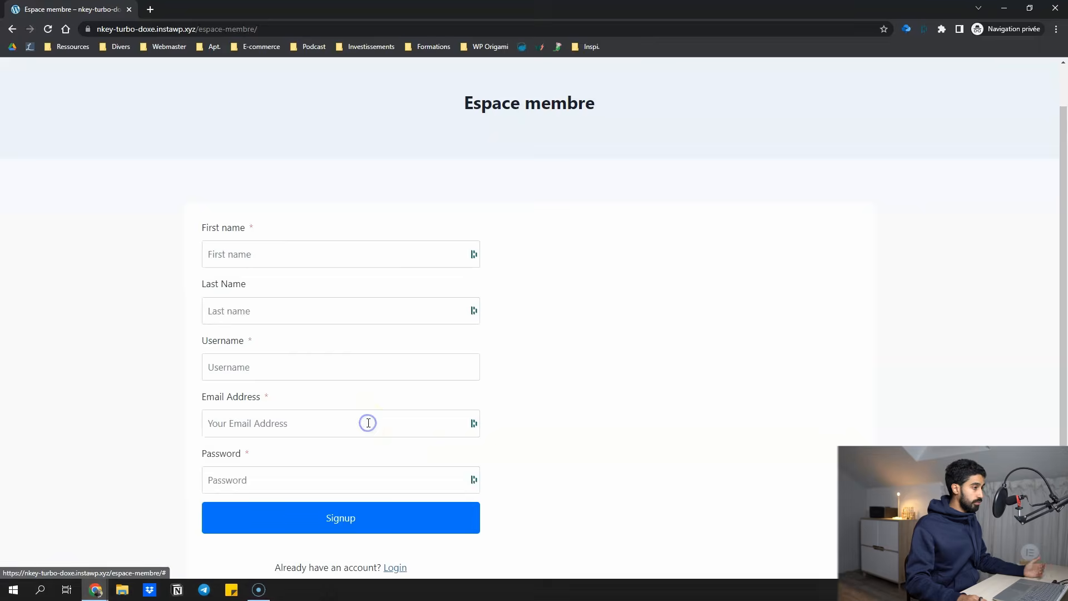